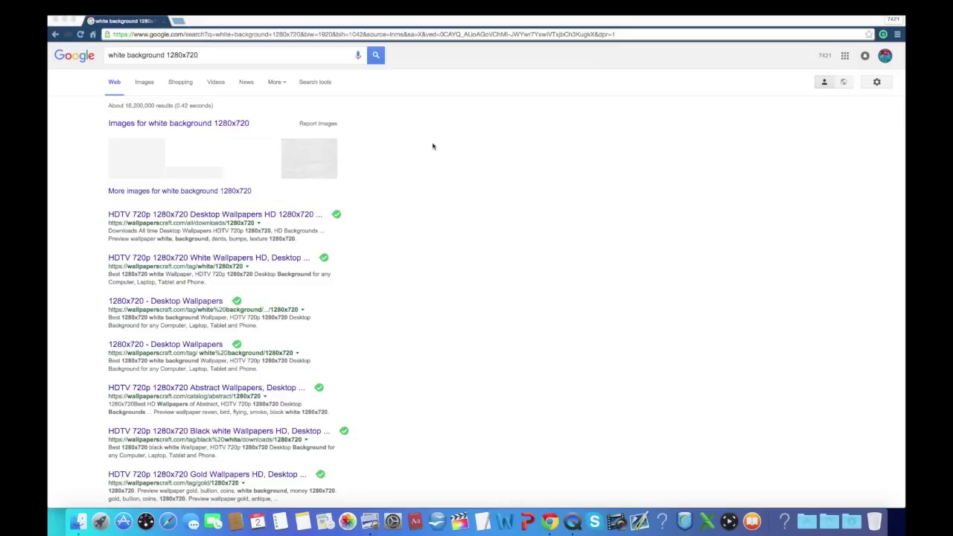
Step: Bring the browser forward and select the 1280x720 part of the 'white background 1280x720' search
left_click(433, 145)
scroll(419, 206, "down", 2)
scroll(419, 206, "up", 2)
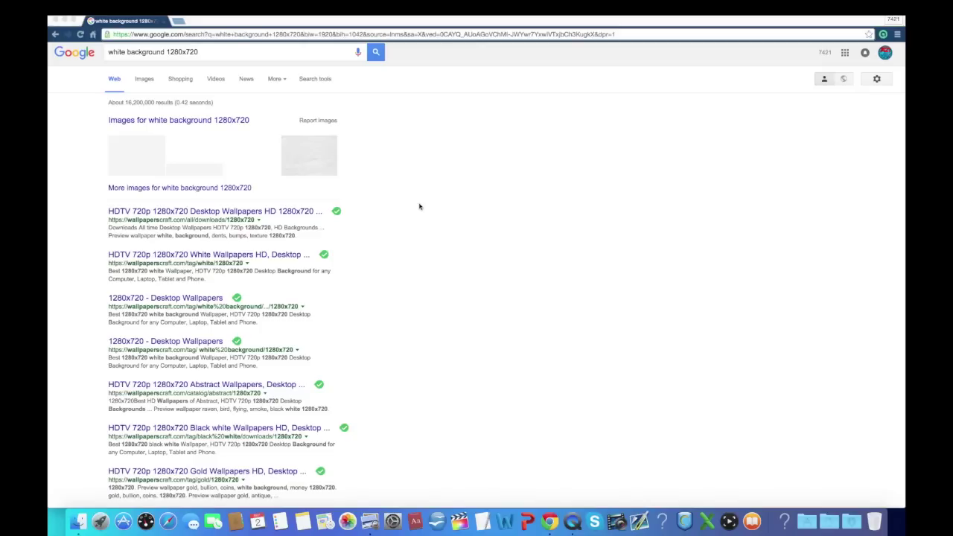
scroll(420, 206, "up", 1)
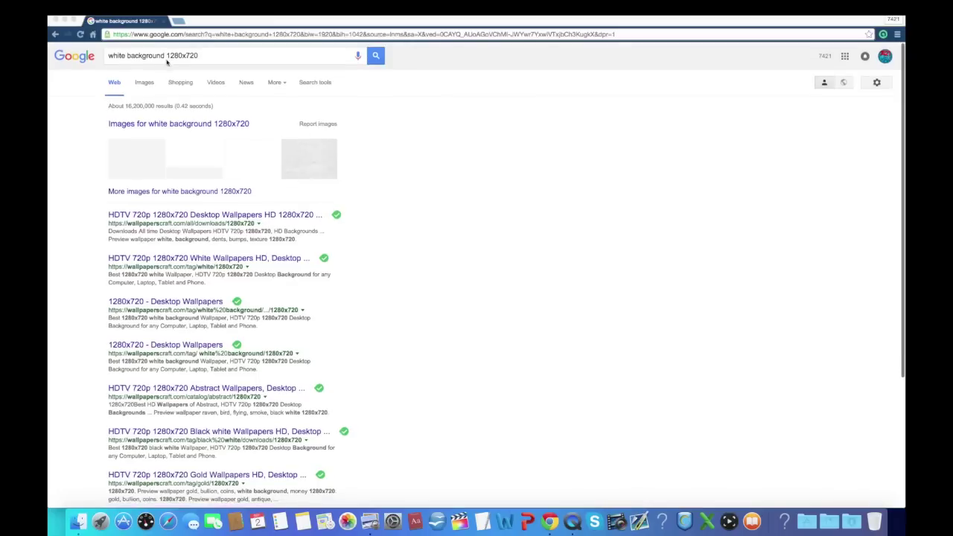
left_click(202, 61)
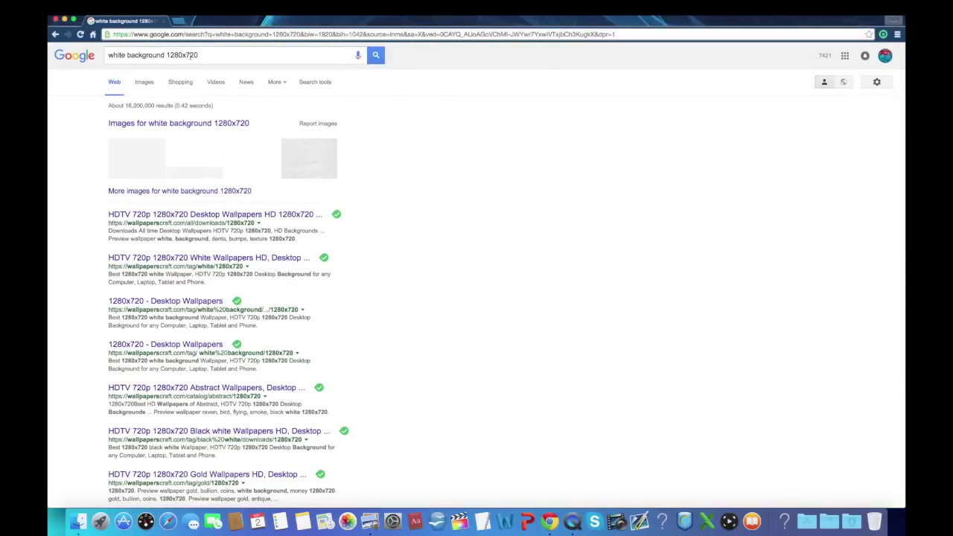
left_click_drag(200, 55, 166, 55)
left_click(429, 152)
Step: Switch to image results and open the white smoke 1280x720 background's large preview
left_click(144, 83)
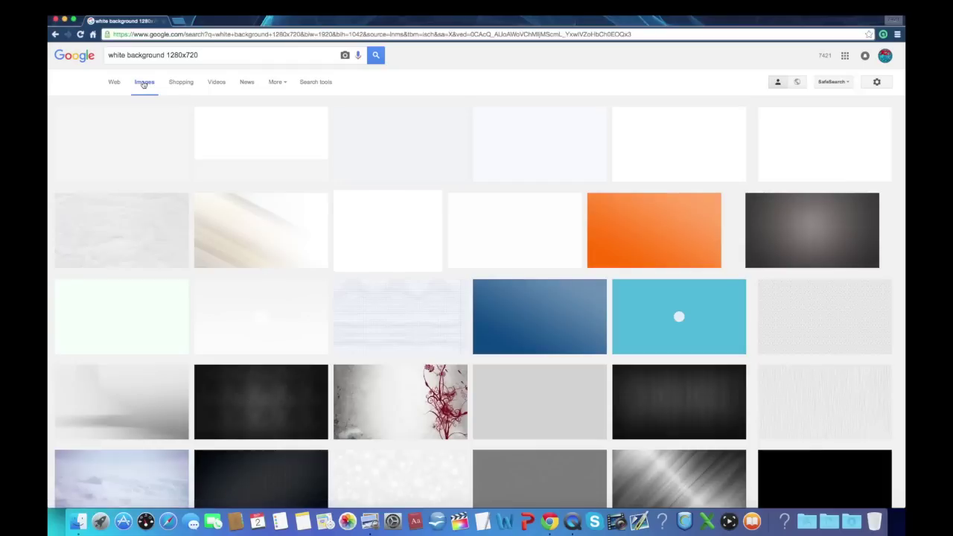
left_click(165, 152)
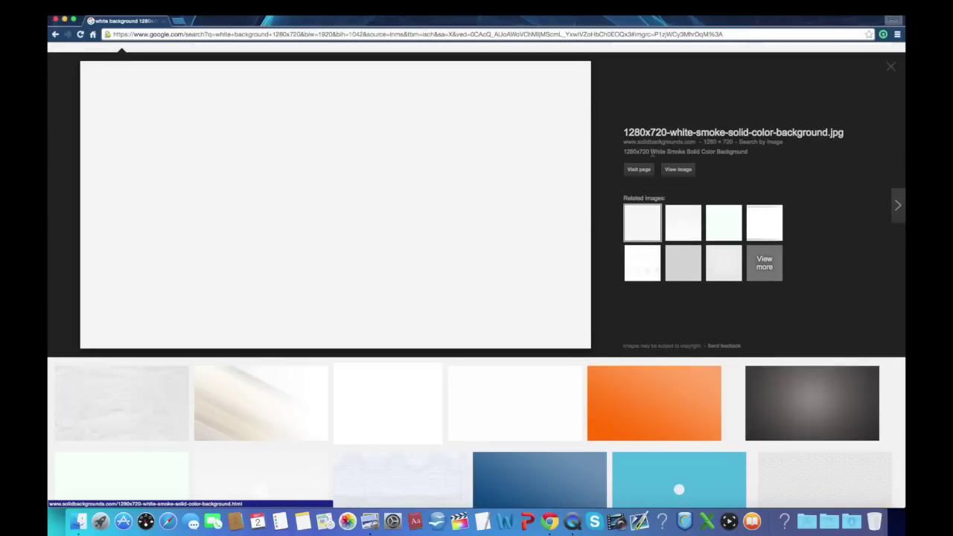
scroll(472, 187, "up", 1)
scroll(472, 187, "up", 3)
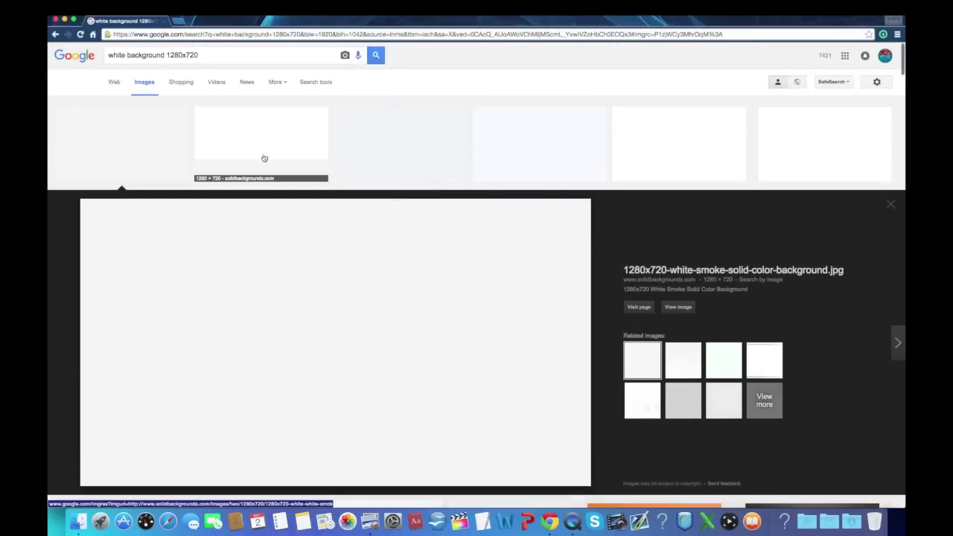
scroll(447, 155, "down", 15)
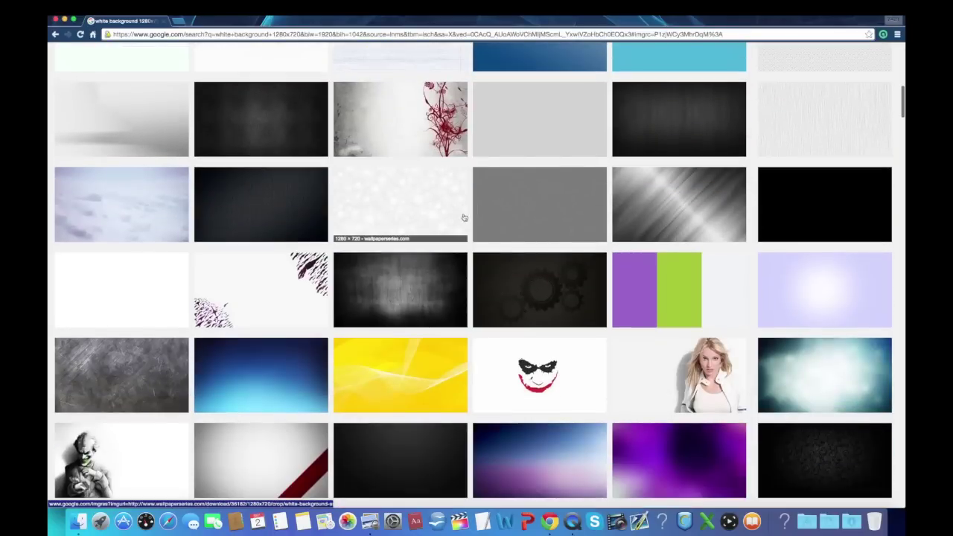
scroll(511, 313, "down", 5)
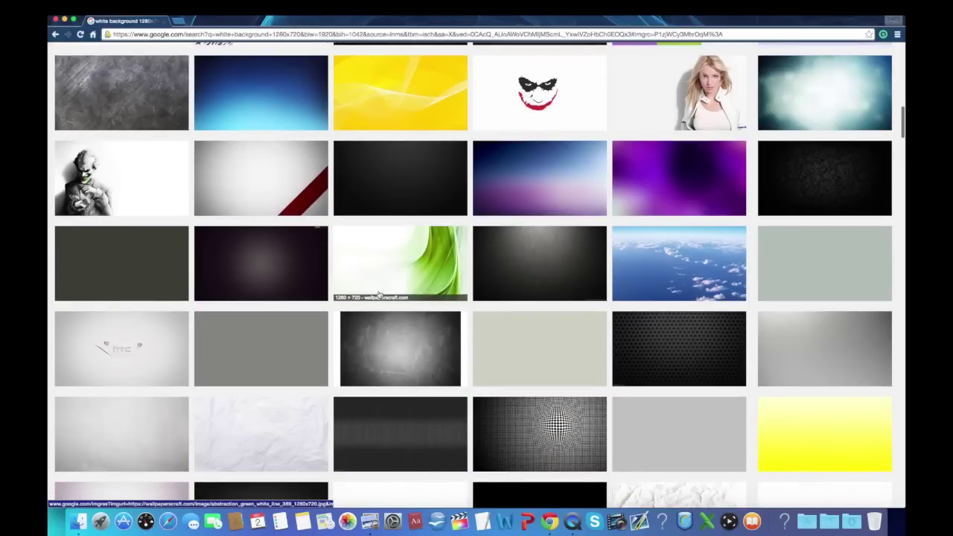
scroll(380, 293, "down", 4)
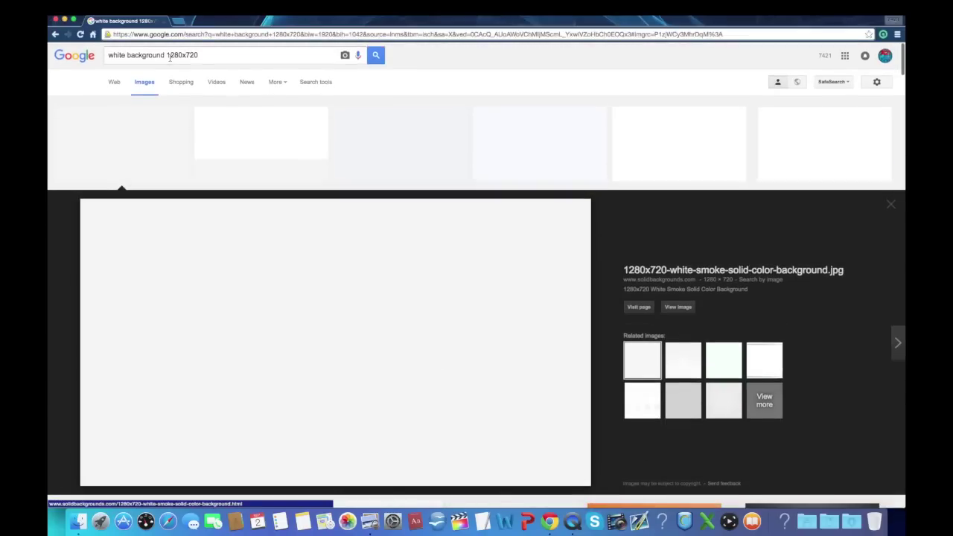
scroll(265, 244, "down", 2)
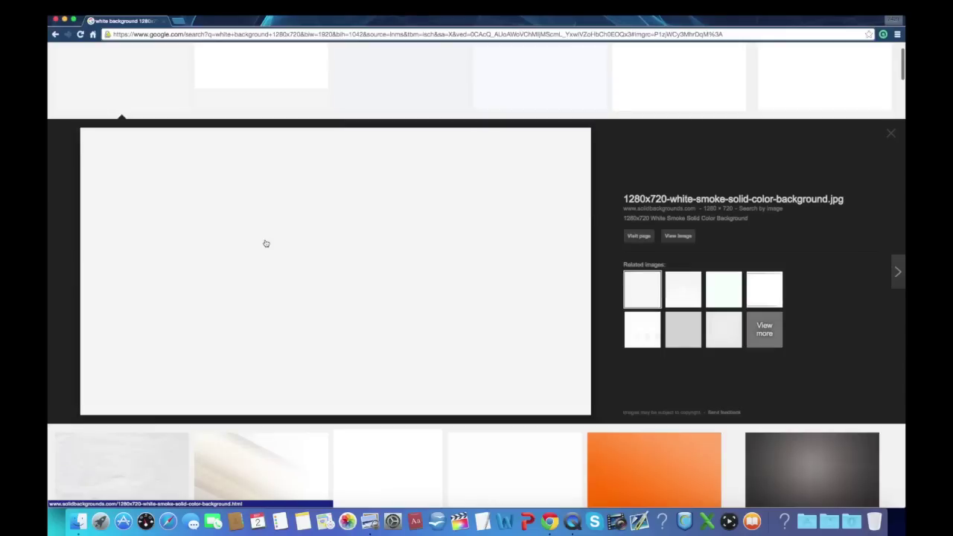
right_click(300, 239)
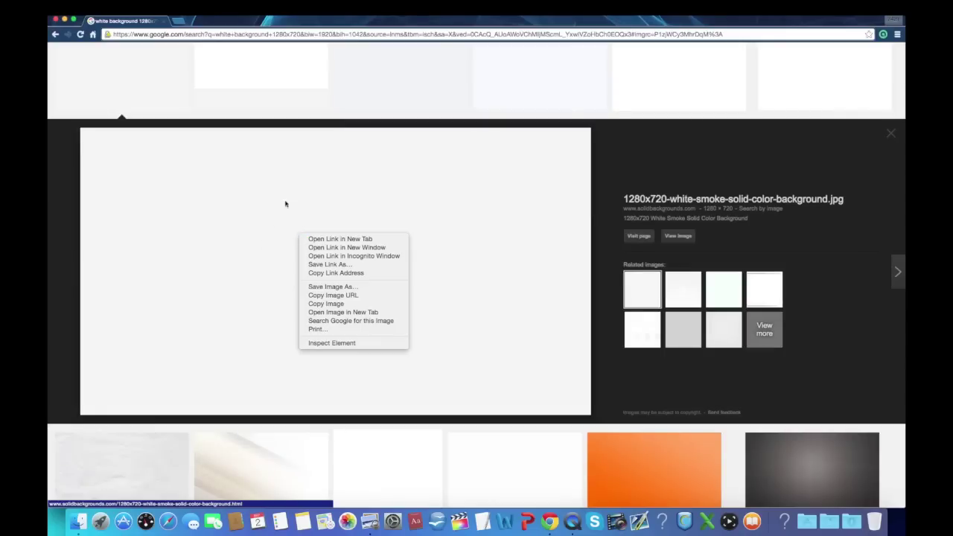
left_click(391, 189)
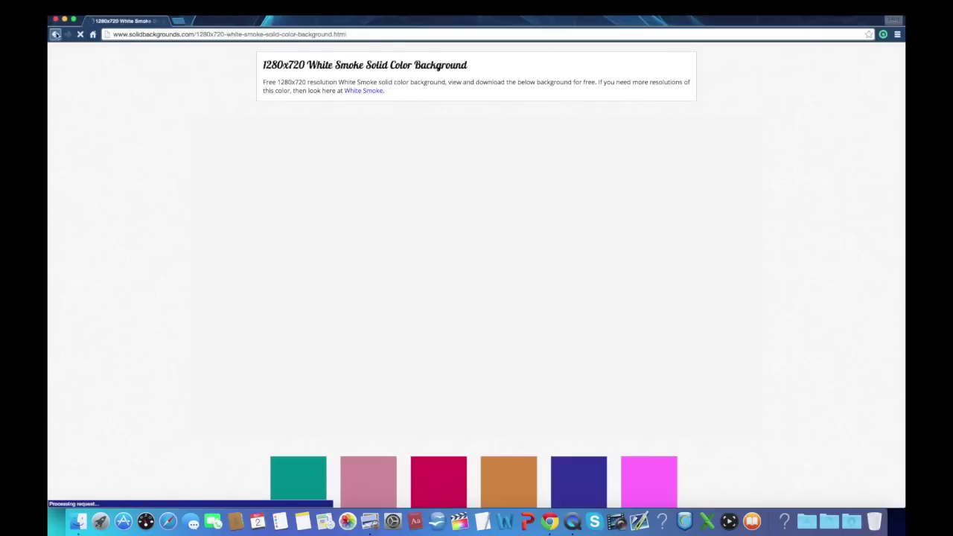
left_click(55, 35)
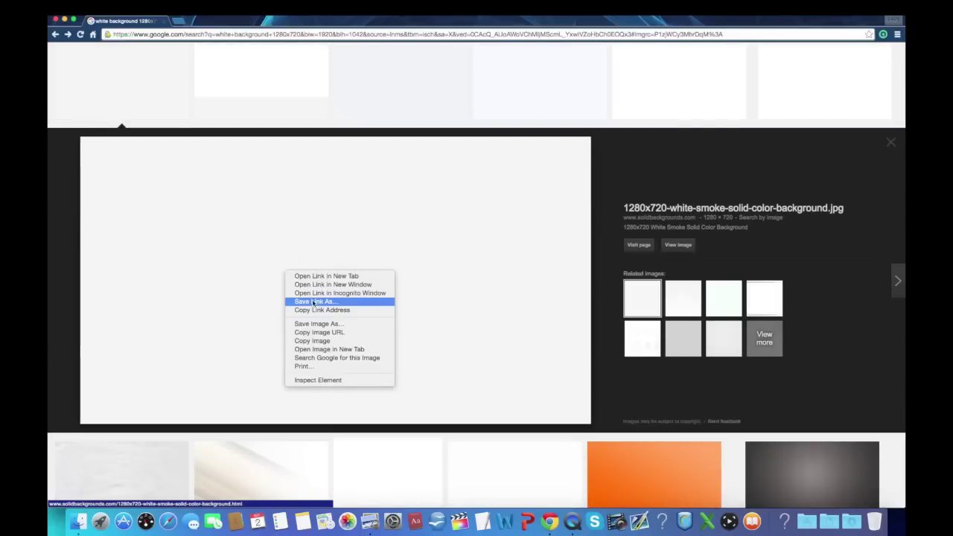
left_click(674, 165)
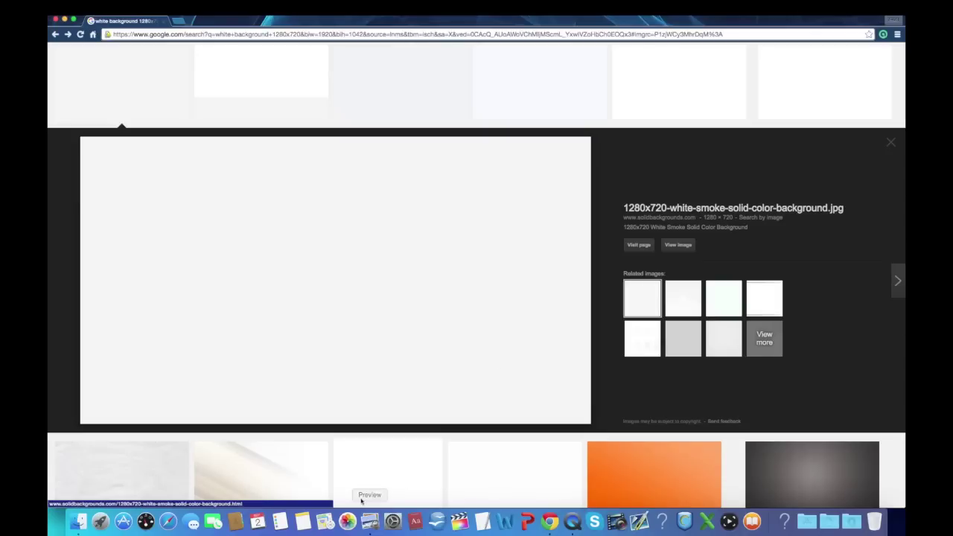
Step: Open test.jpg in Preview with the Thumbnails sidebar and dismiss the antivirus notification
left_click(367, 524)
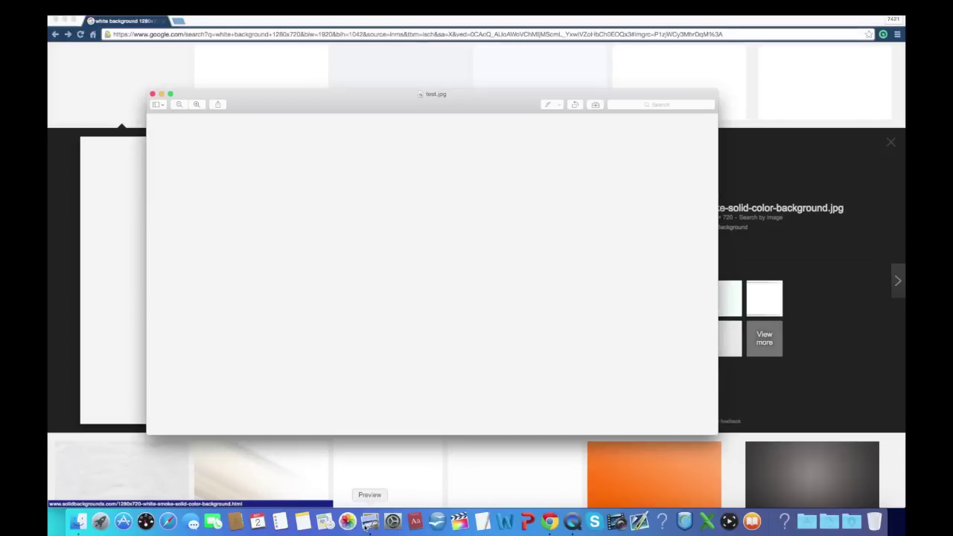
left_click(165, 104)
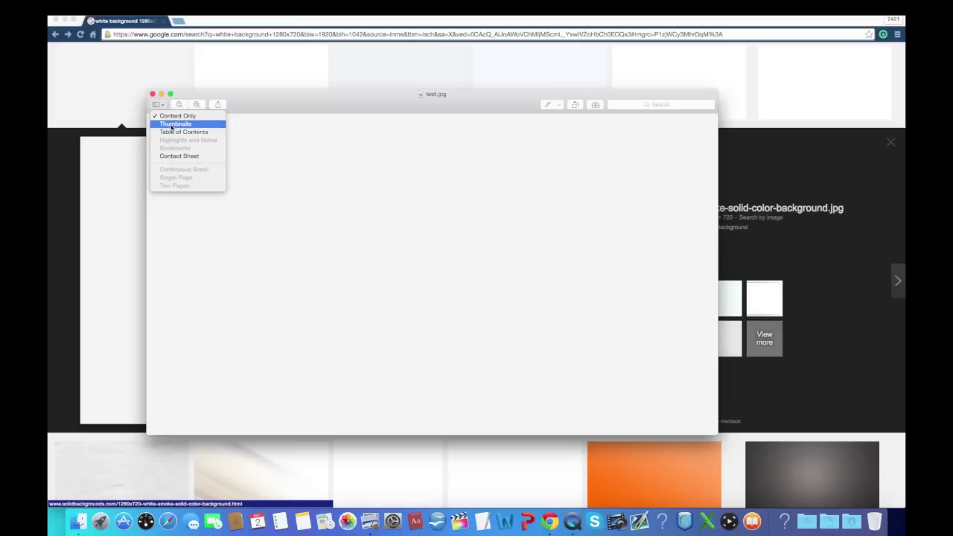
left_click(172, 128)
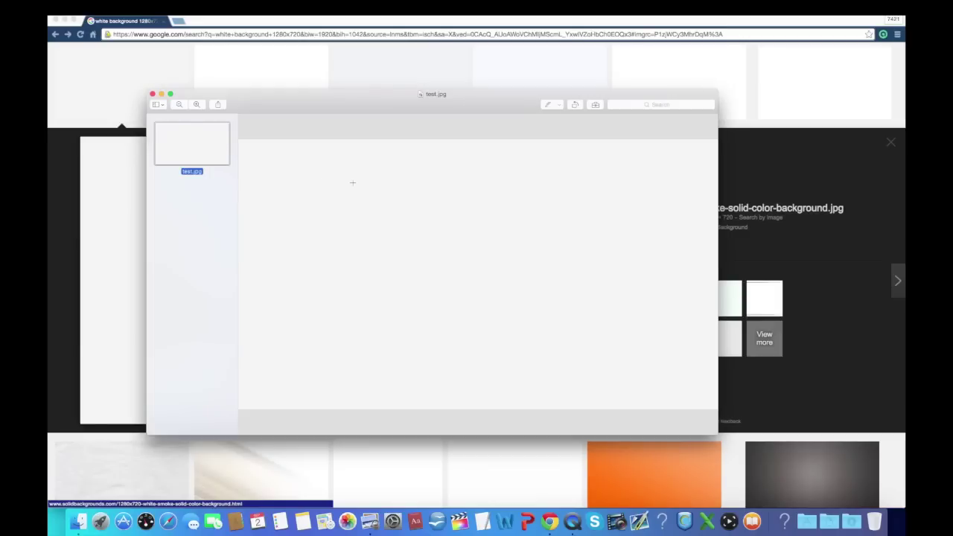
left_click(352, 183)
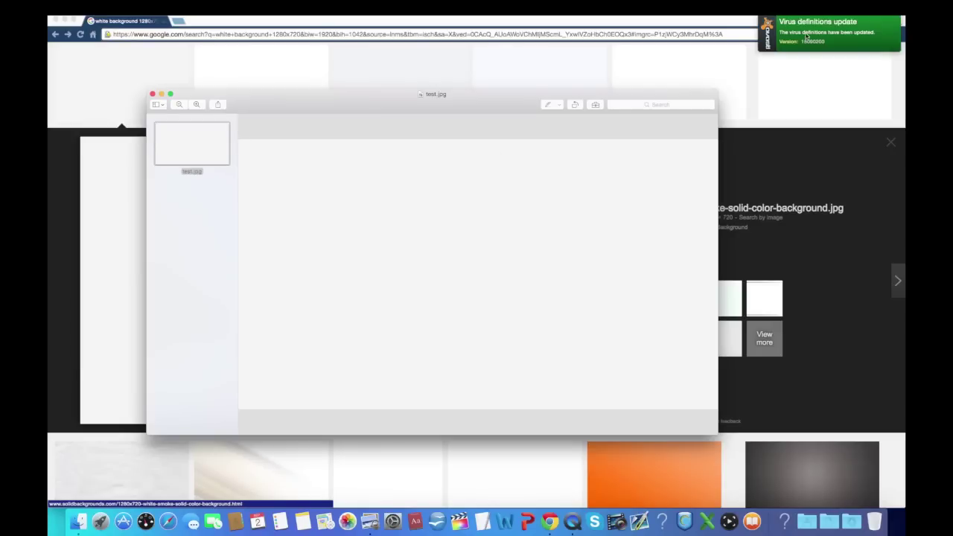
left_click(807, 36)
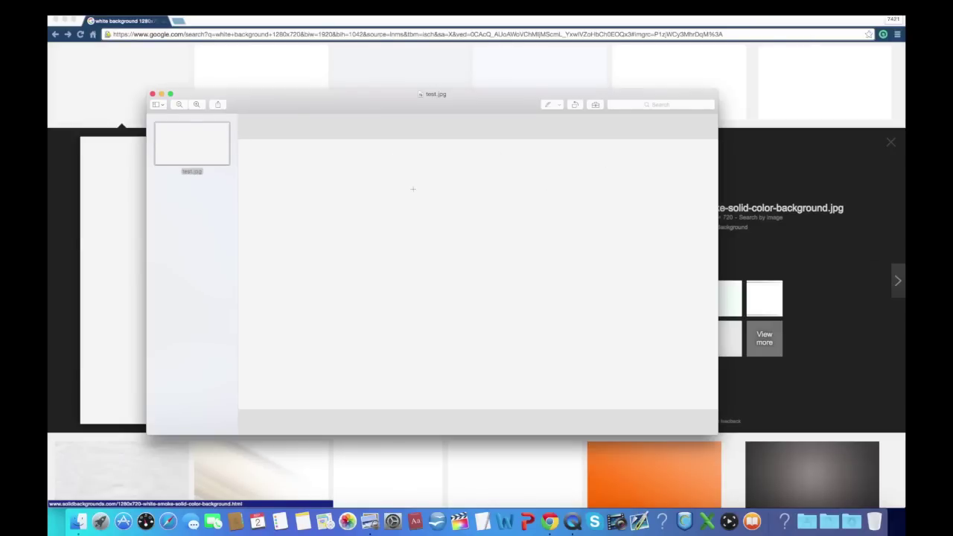
Step: Add a Markup text box to the white image and move it up and left
left_click(594, 105)
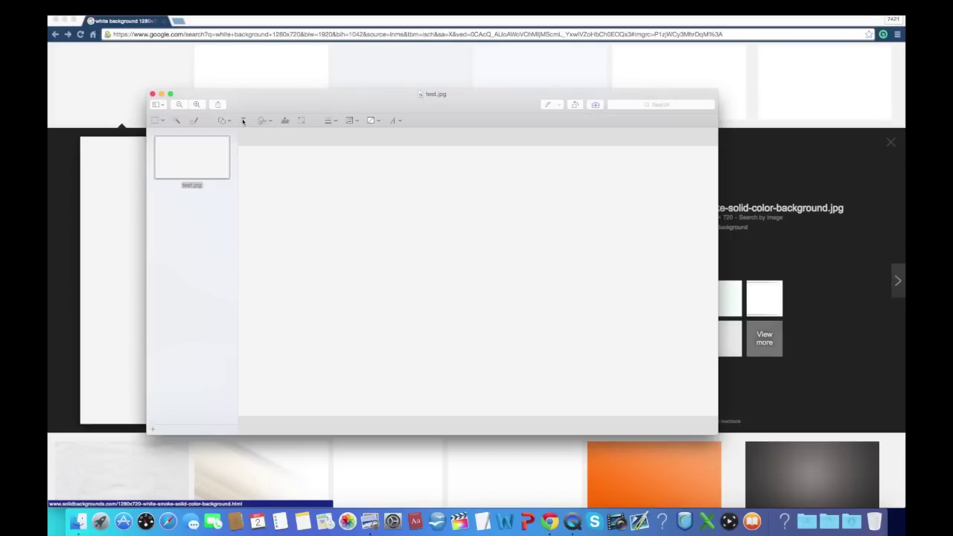
left_click(243, 121)
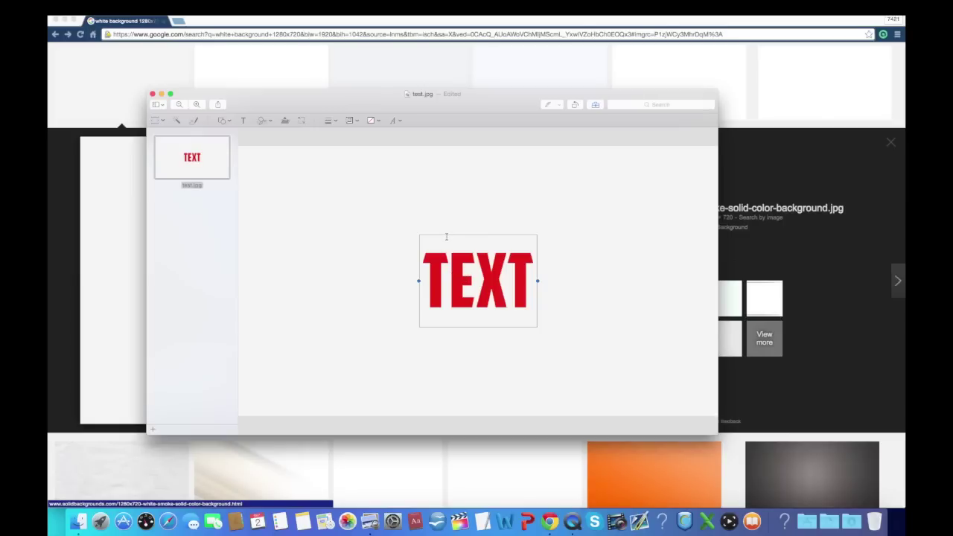
left_click_drag(444, 234, 415, 183)
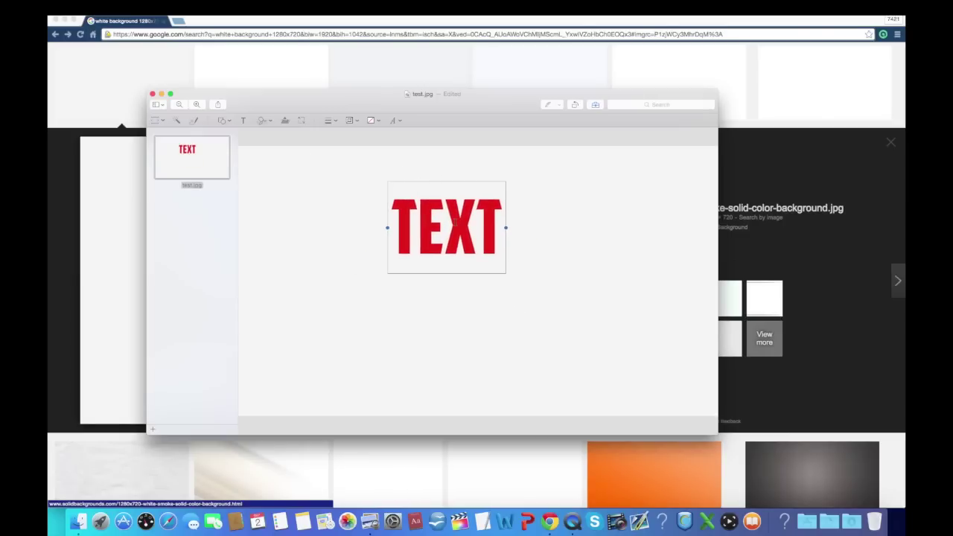
Step: Replace the placeholder with 'TEST THUMBNAIL' and position the red caption near the top
key("super+k")
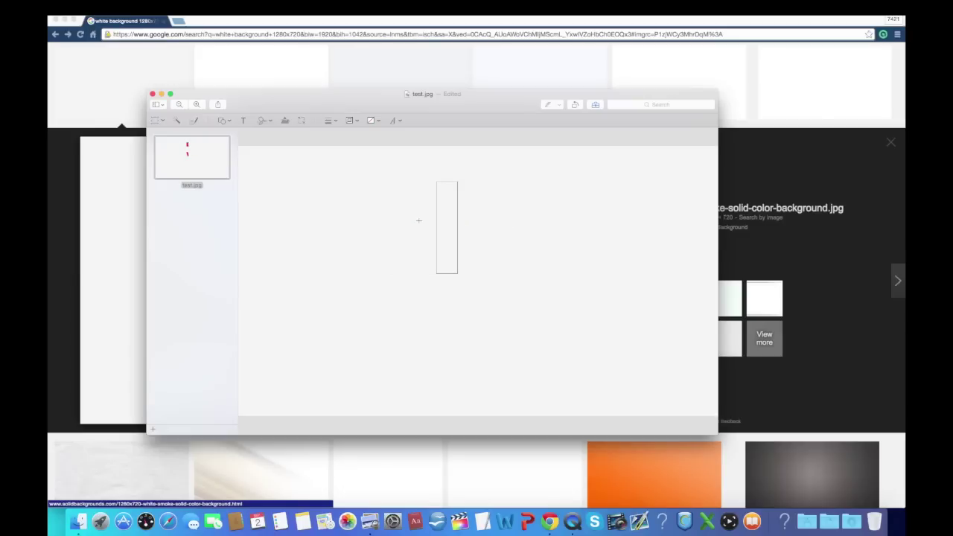
key("super+z")
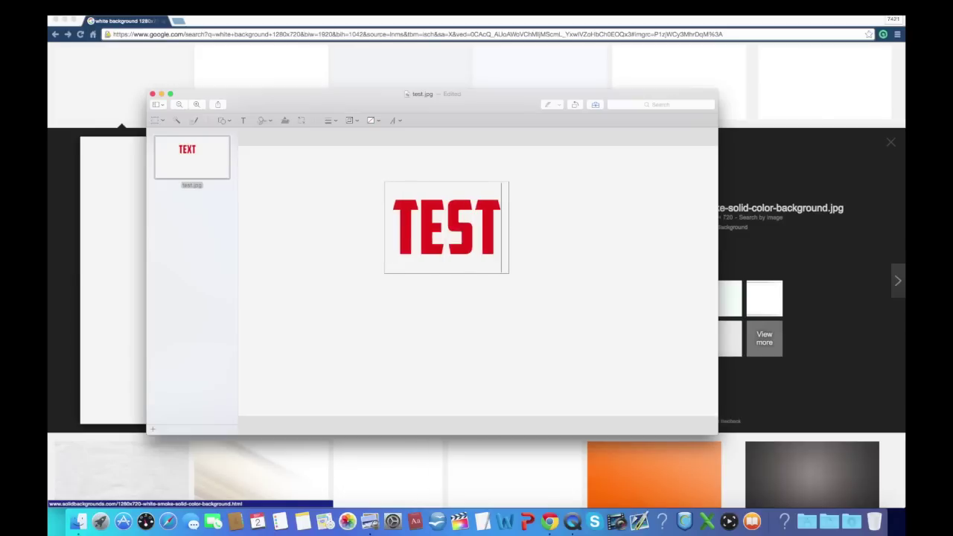
key("super+z")
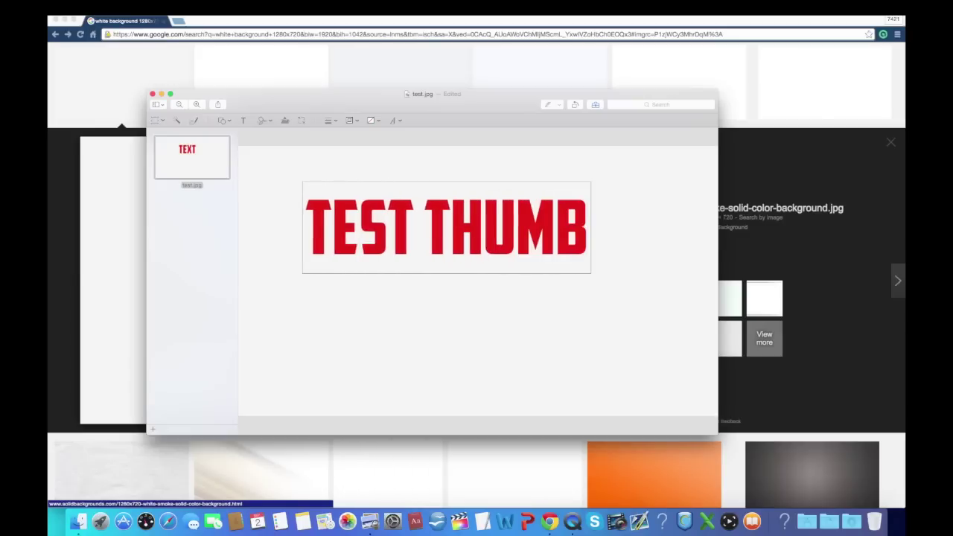
key("super+z")
key("super+z")
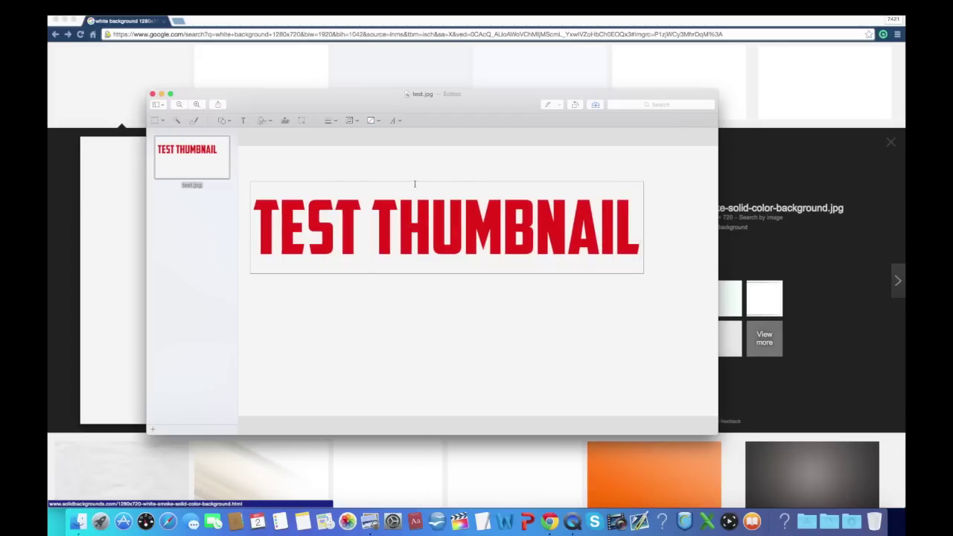
left_click_drag(414, 184, 443, 154)
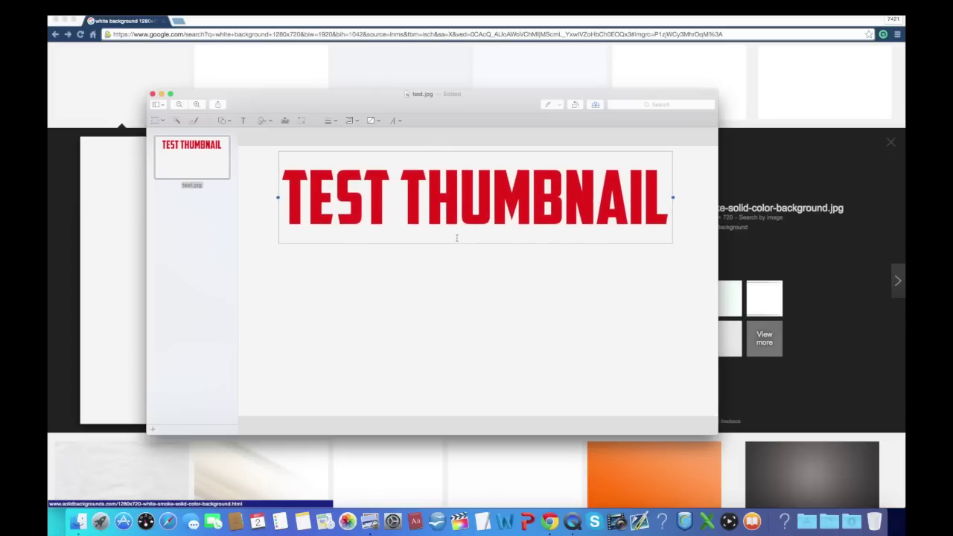
left_click_drag(456, 243, 444, 236)
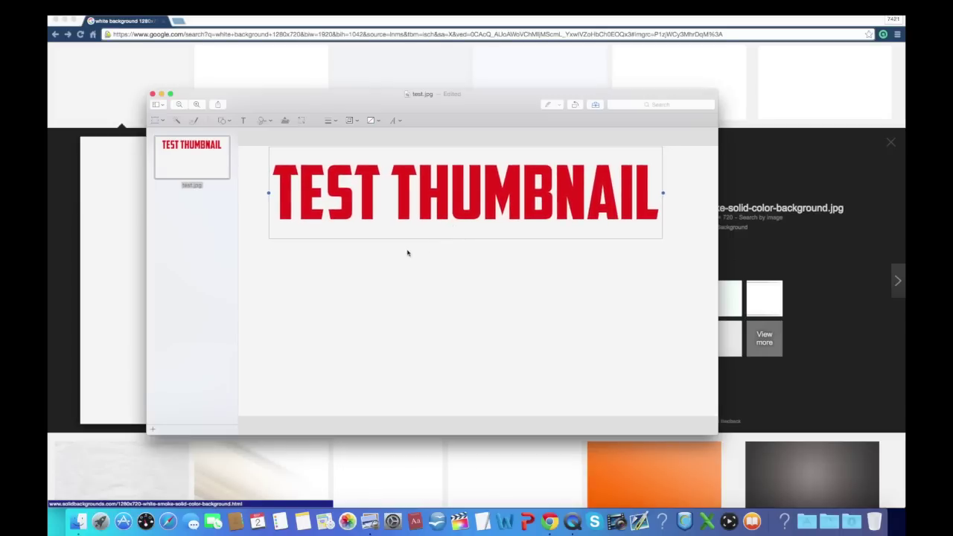
left_click(409, 253)
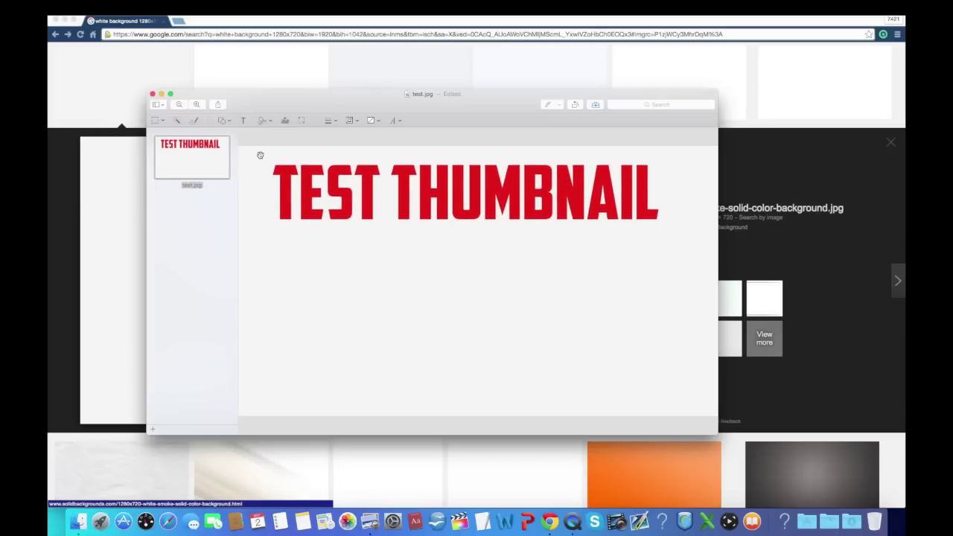
Step: Raise the TEST THUMBNAIL font size from 200 pt to 250 pt and drag the two-line title lower
double_click(347, 201)
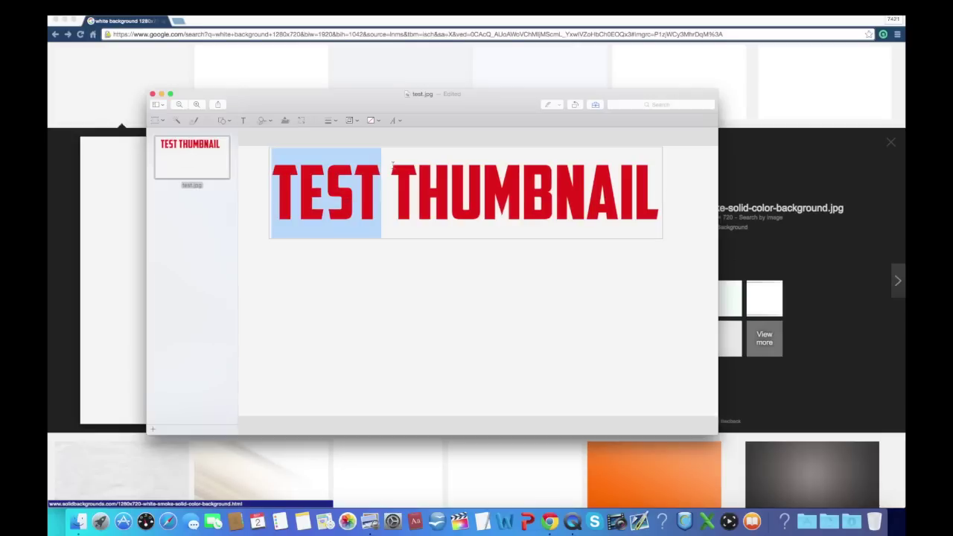
left_click(396, 120)
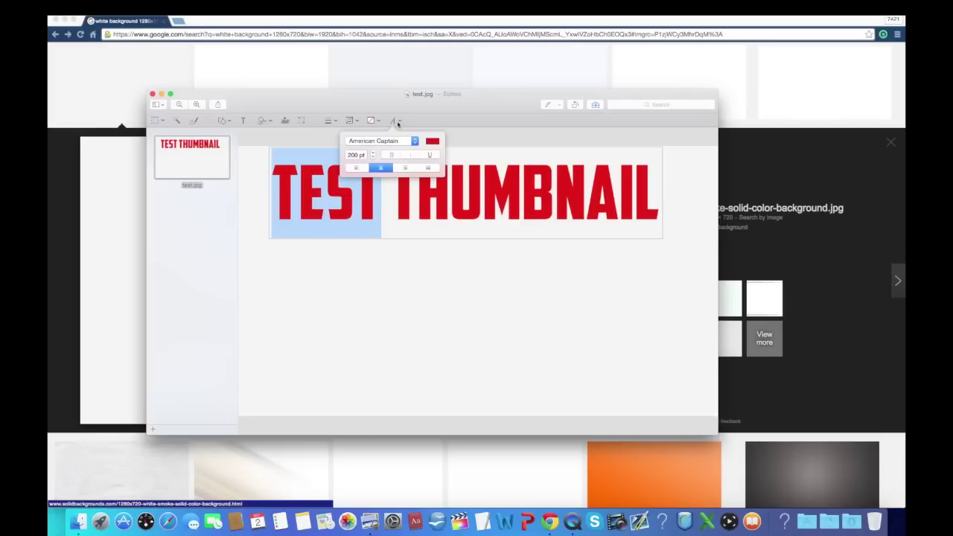
left_click(355, 154)
key("BackSpace")
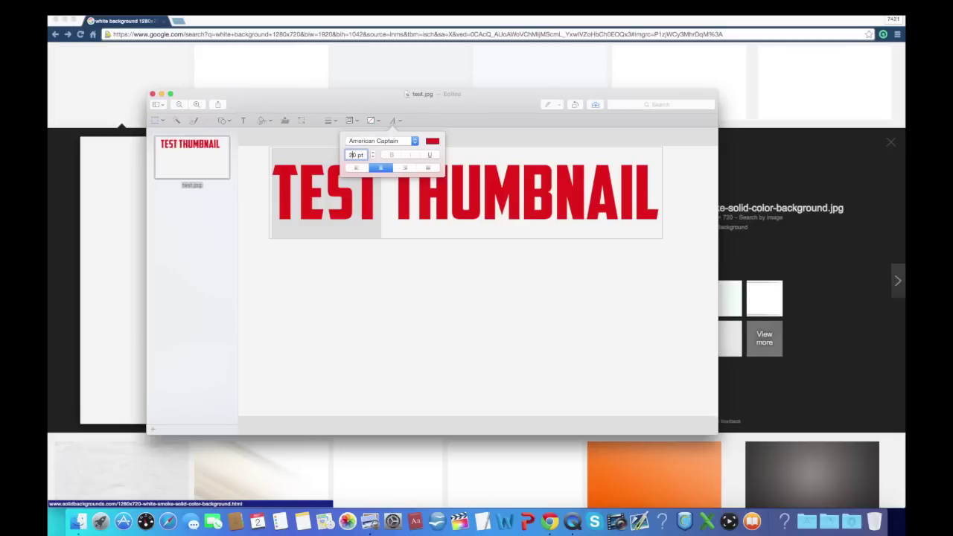
type("5")
key("Return")
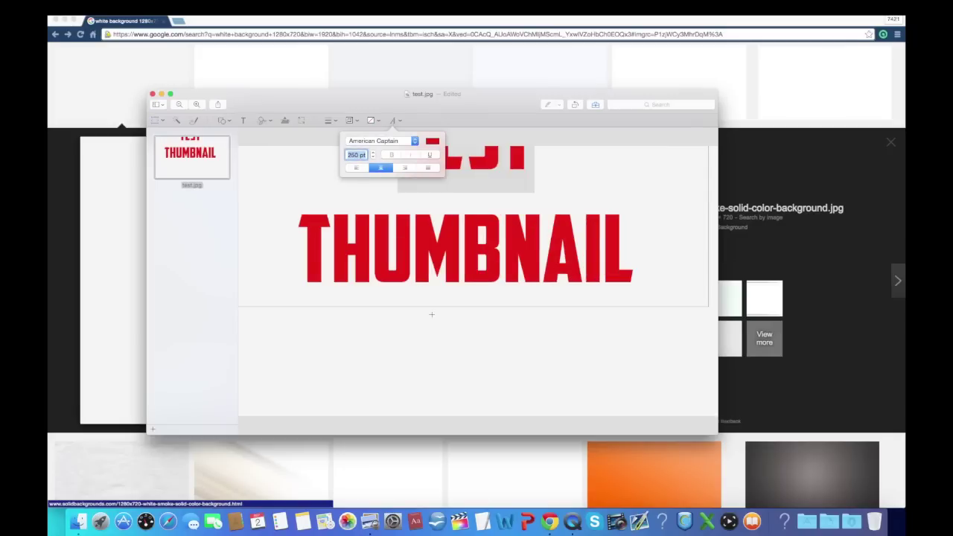
left_click_drag(429, 266, 439, 331)
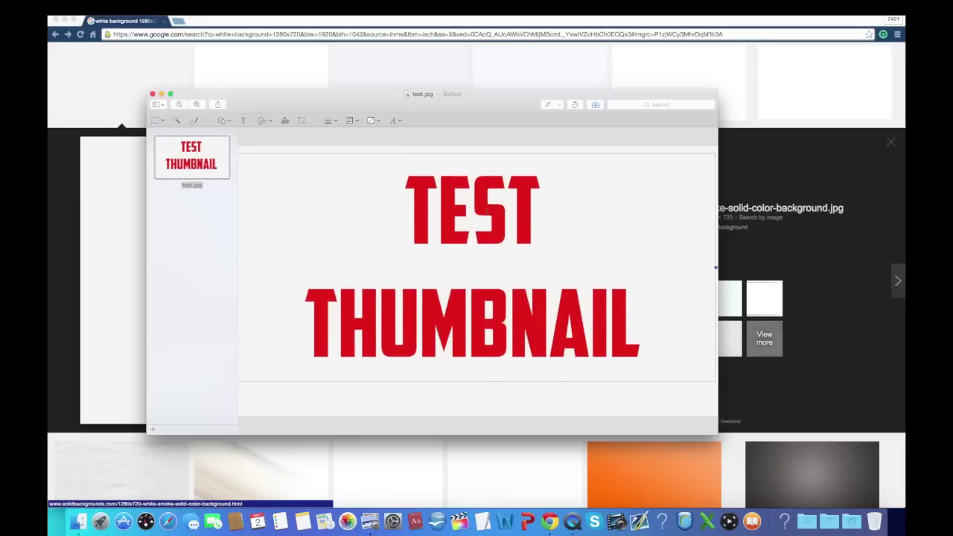
left_click(242, 121)
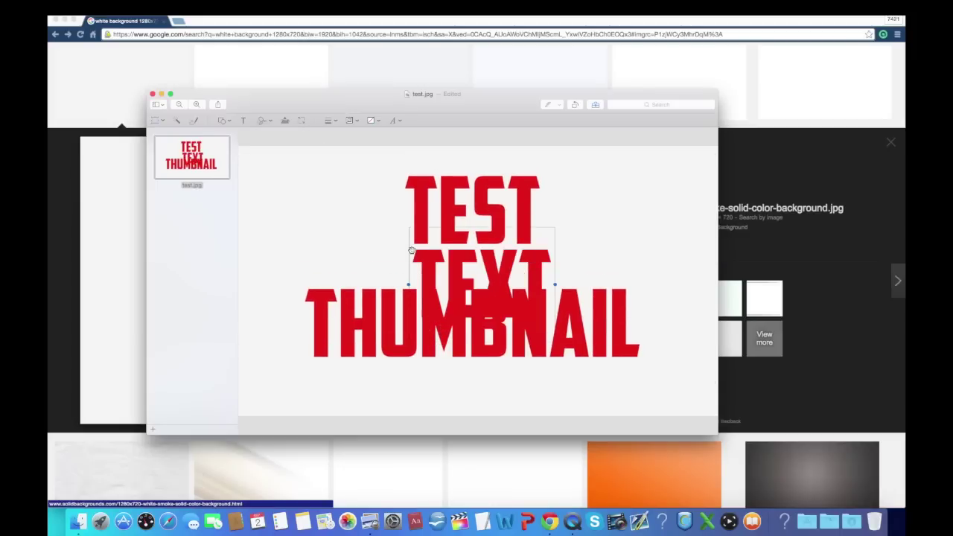
key("BackSpace")
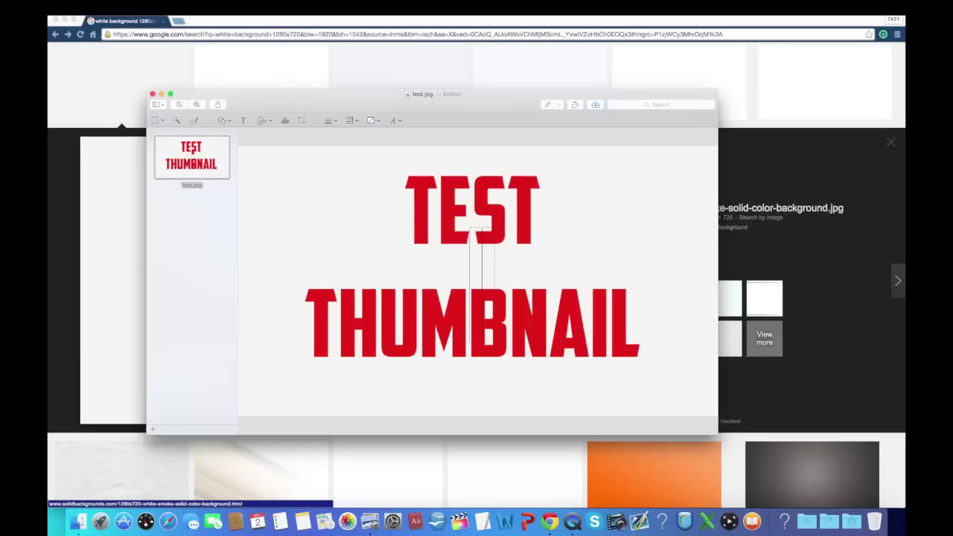
type("TEXT")
left_click_drag(472, 257, 280, 204)
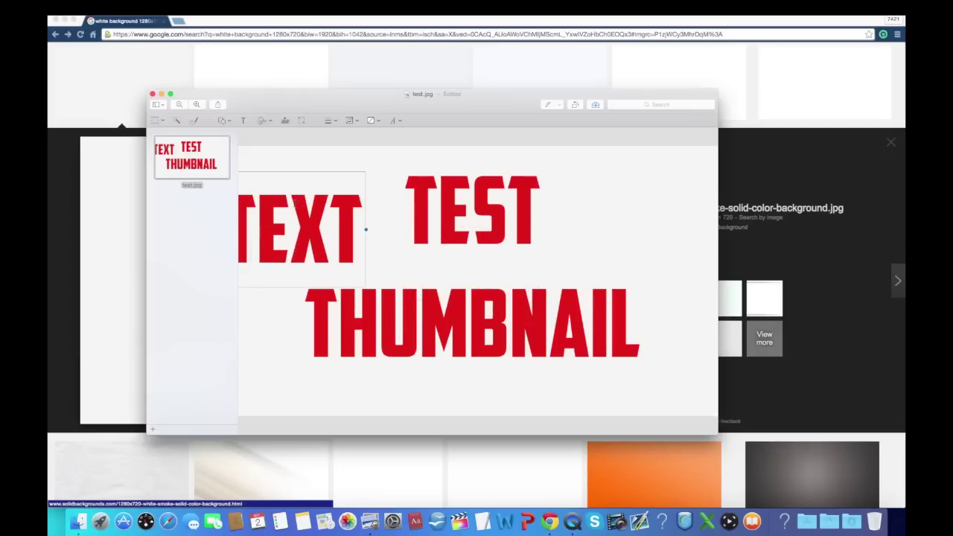
key("BackSpace")
left_click(391, 232)
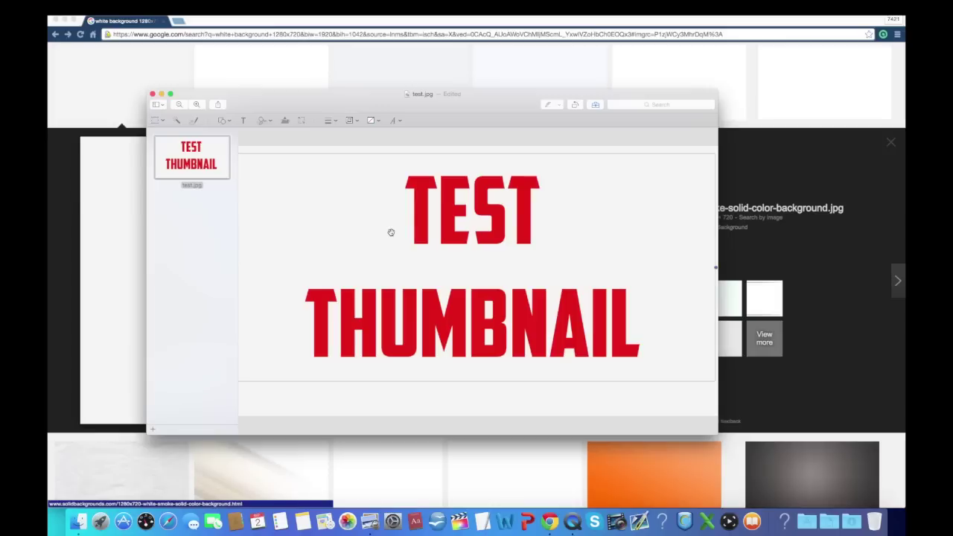
scroll(430, 196, "down", 1)
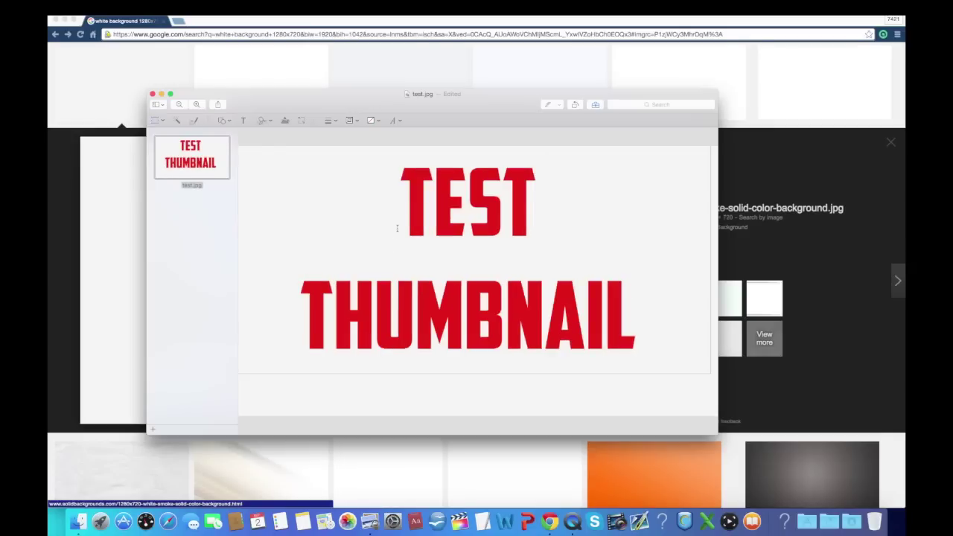
Step: Select the title text and reduce its font size from 250 pt to 200 pt
left_click_drag(403, 202, 645, 307)
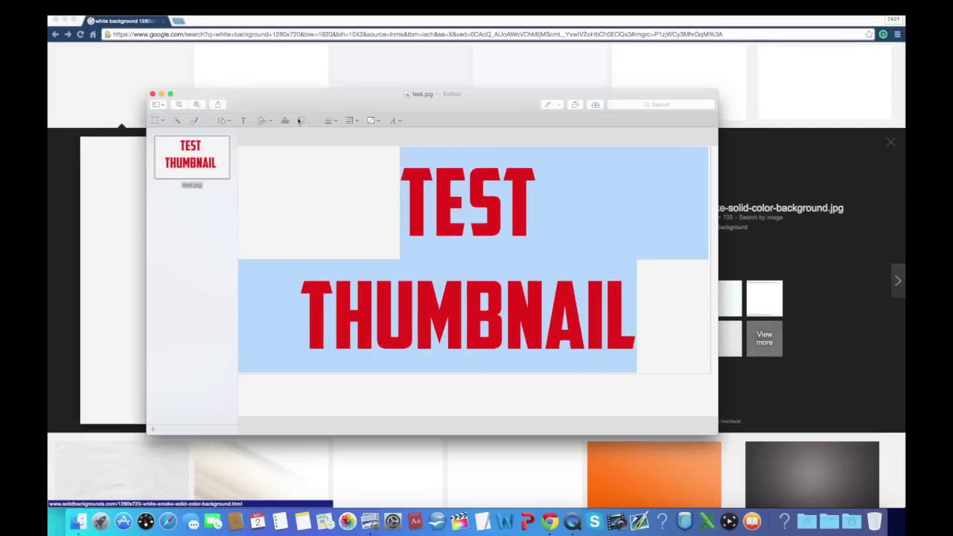
left_click(397, 121)
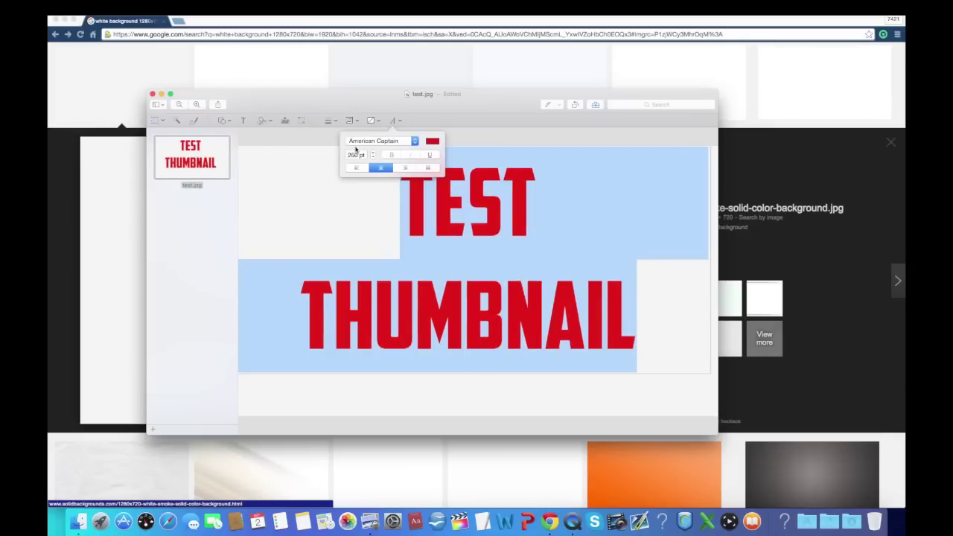
left_click(354, 154)
key("BackSpace")
type("0")
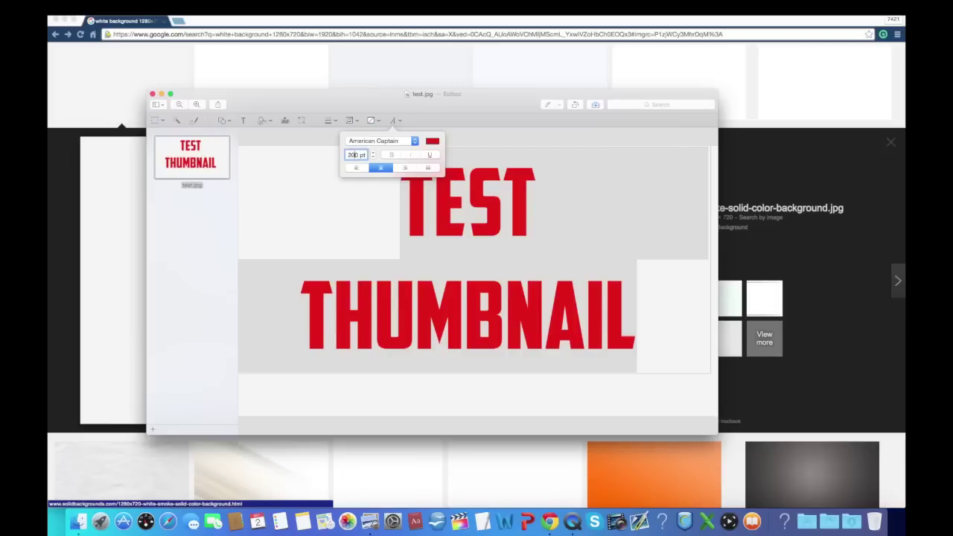
key("Return")
left_click(429, 229)
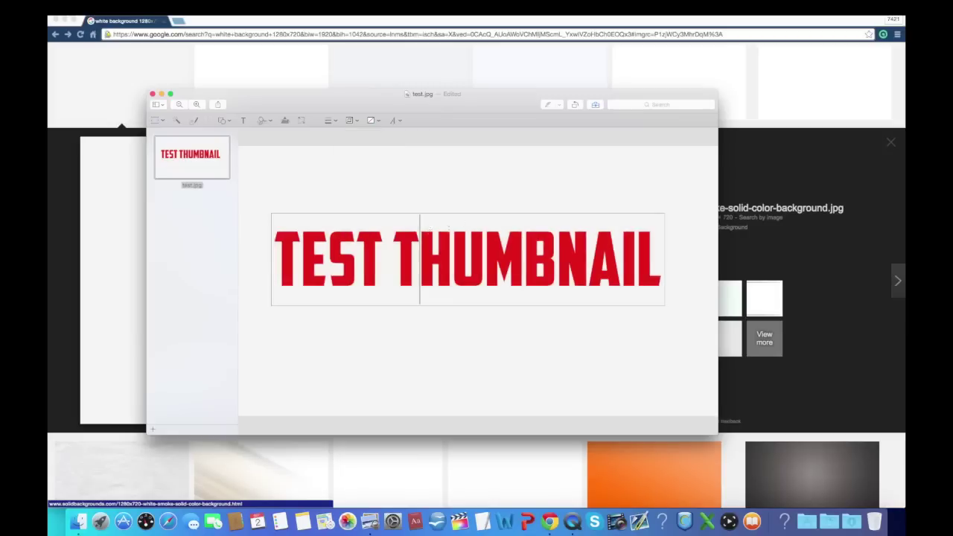
Step: Move the single-line TEST THUMBNAIL title up to the top of the image
left_click(437, 215)
left_click(361, 234)
left_click_drag(295, 215, 312, 151)
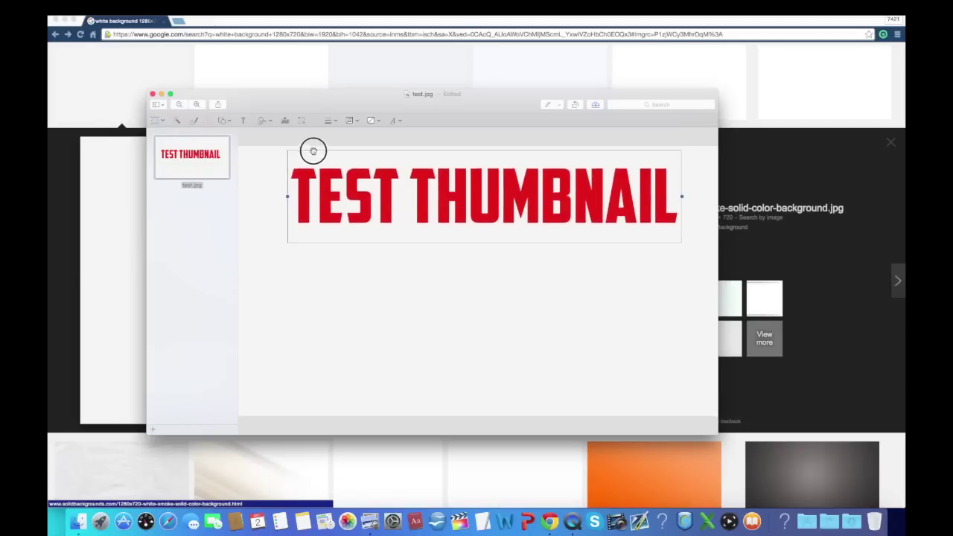
left_click_drag(442, 207, 437, 201)
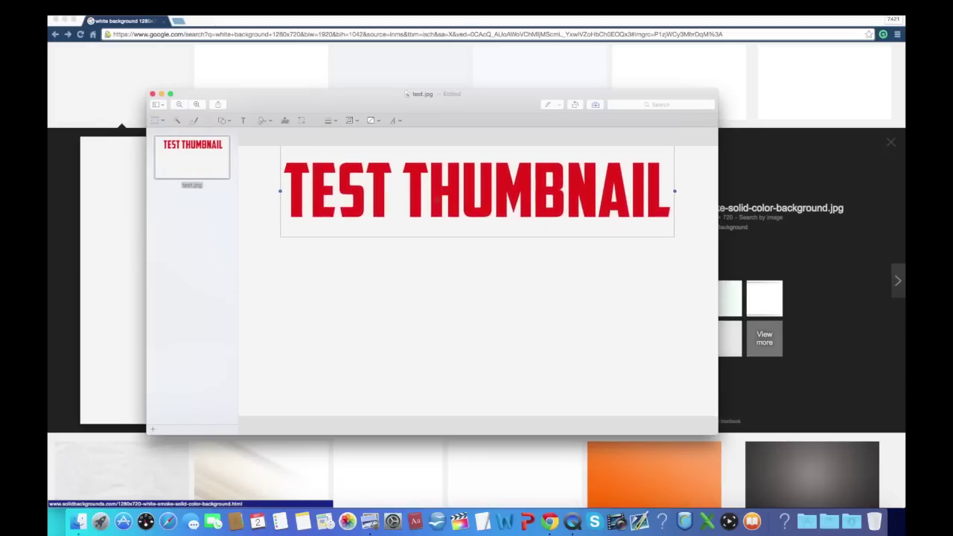
Step: Pick the Sketch tool, deselect the title box, then bring Google Images results forward and scroll down
left_click(453, 267)
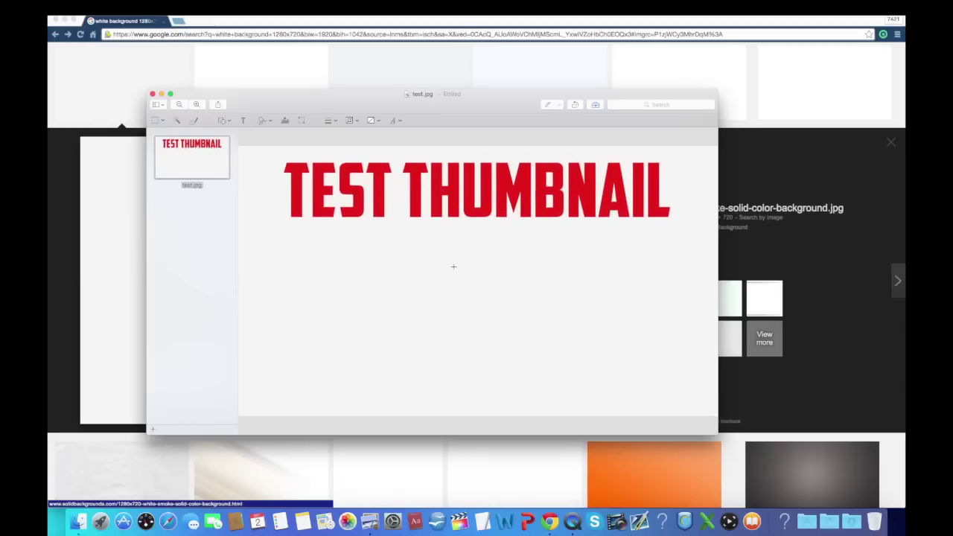
left_click(177, 120)
left_click(377, 195)
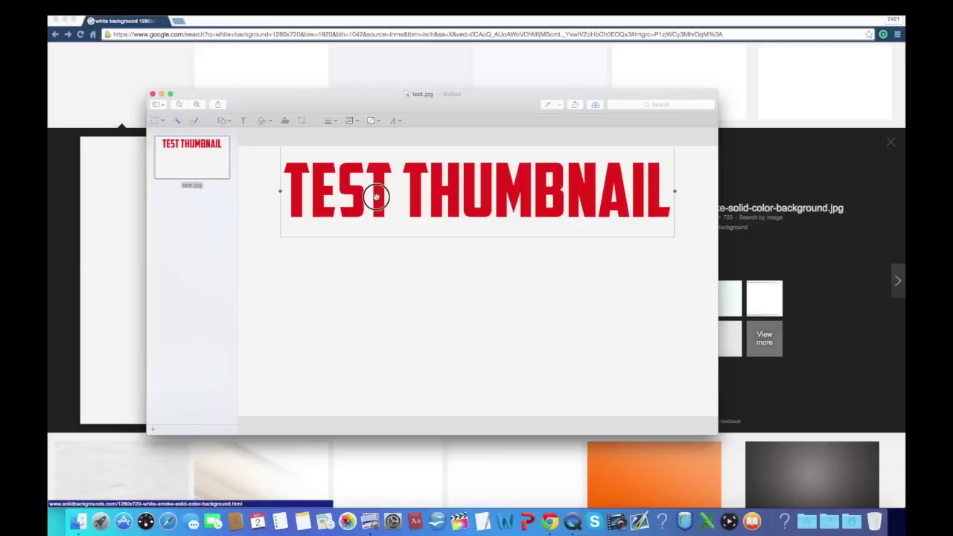
left_click(437, 257)
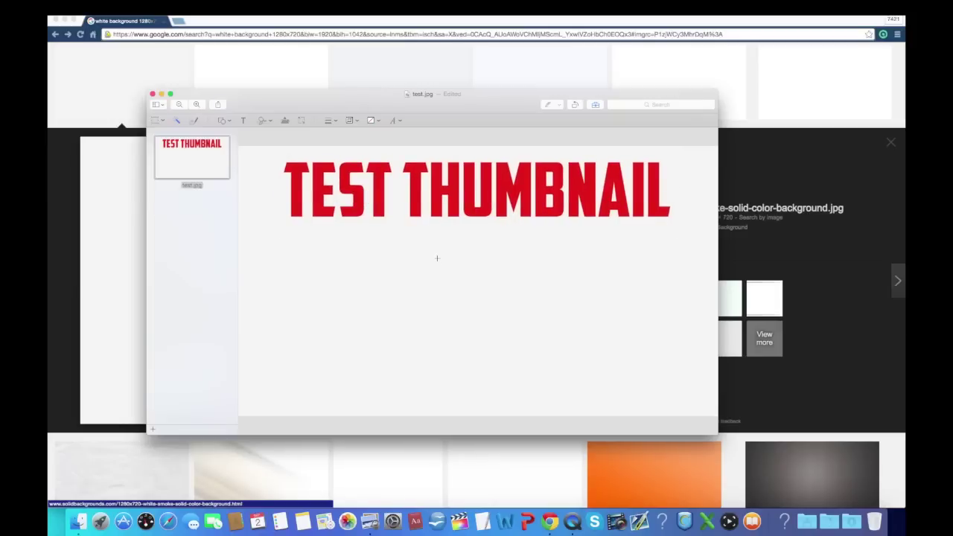
left_click(761, 183)
scroll(559, 211, "down", 5)
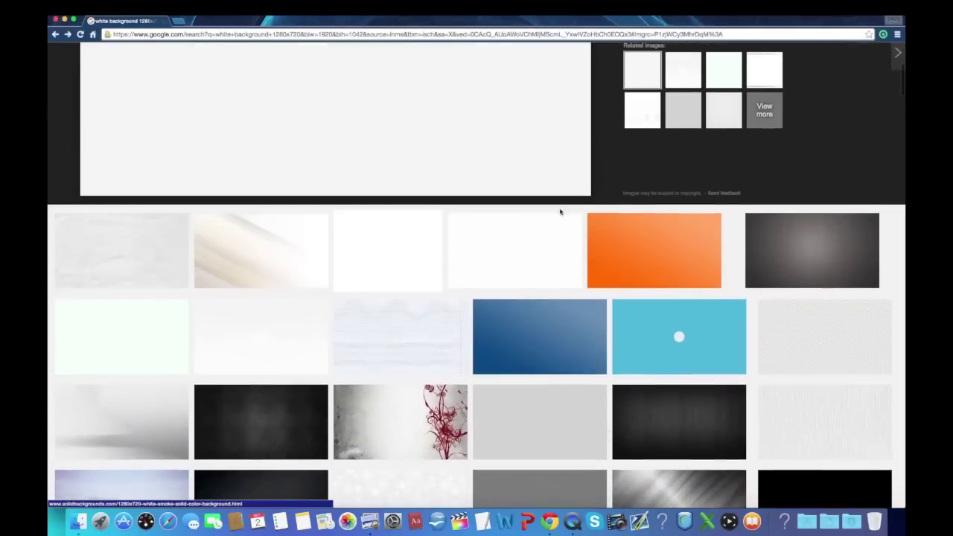
Step: Copy the orange 1280x720 wallpaper from its Google Images preview and return to test.jpg in Preview
left_click(649, 253)
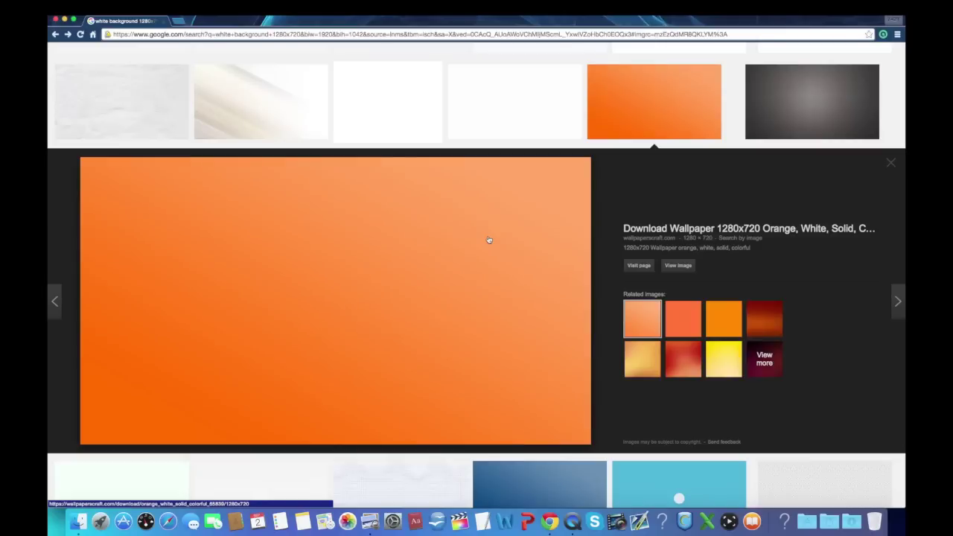
right_click(385, 223)
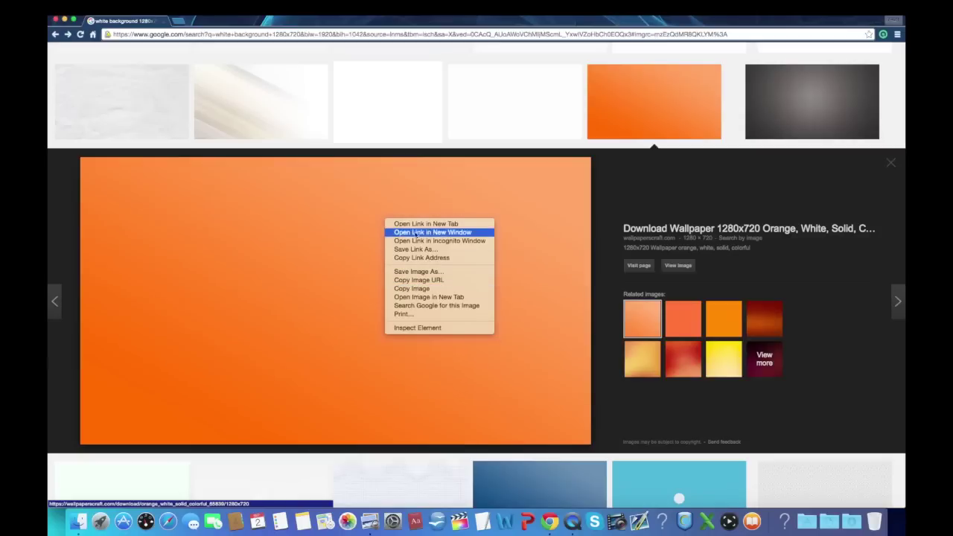
left_click(422, 288)
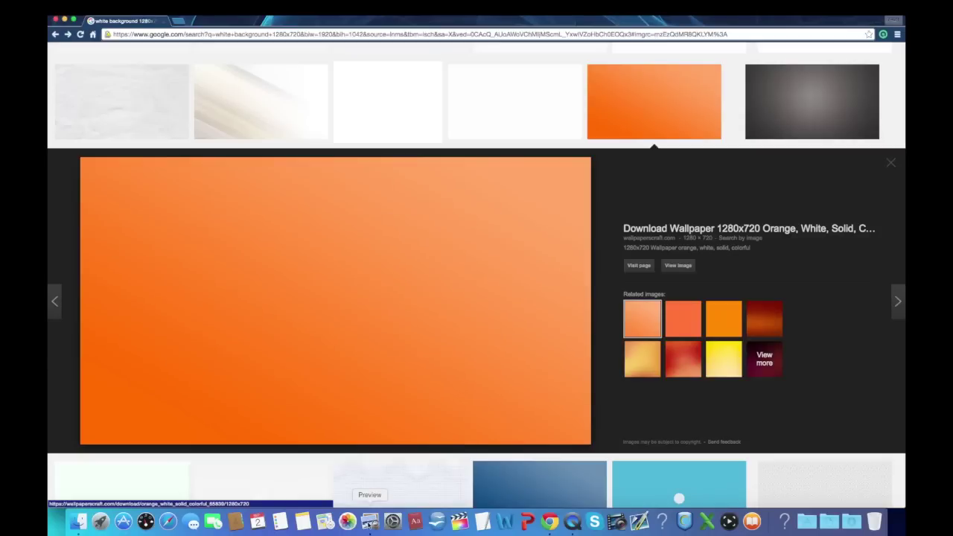
left_click(370, 520)
Step: Paste the orange wallpaper via Edit > Paste and shrink it into a block below the title
left_click(134, 7)
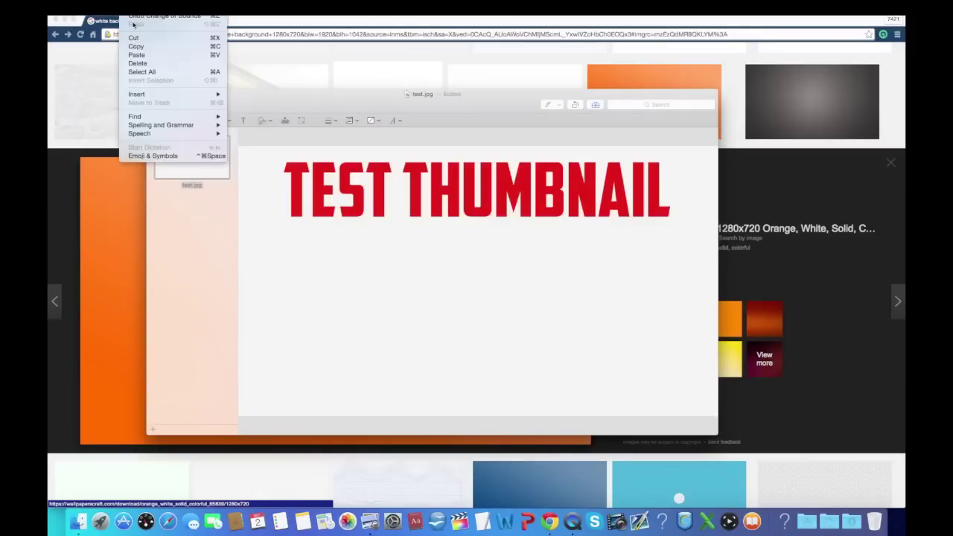
left_click(407, 259)
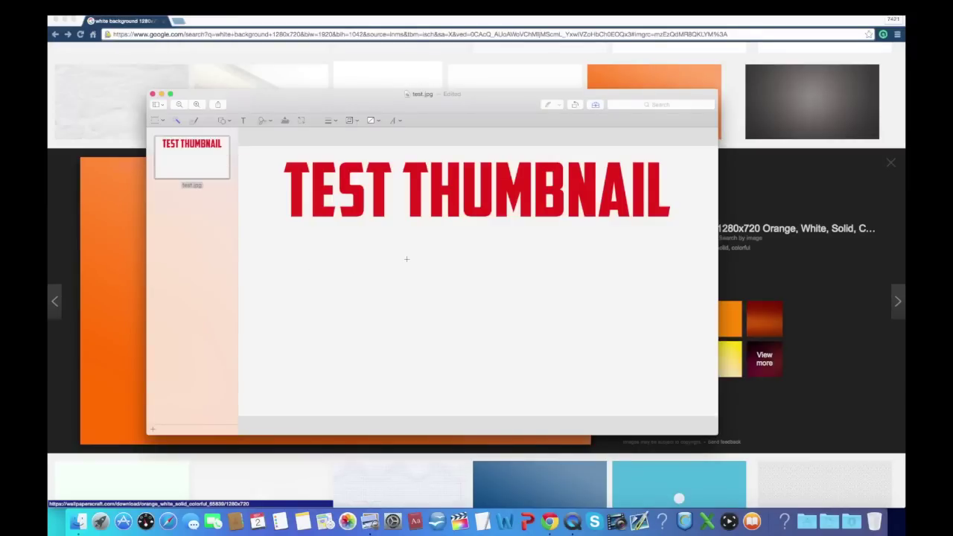
left_click(134, 7)
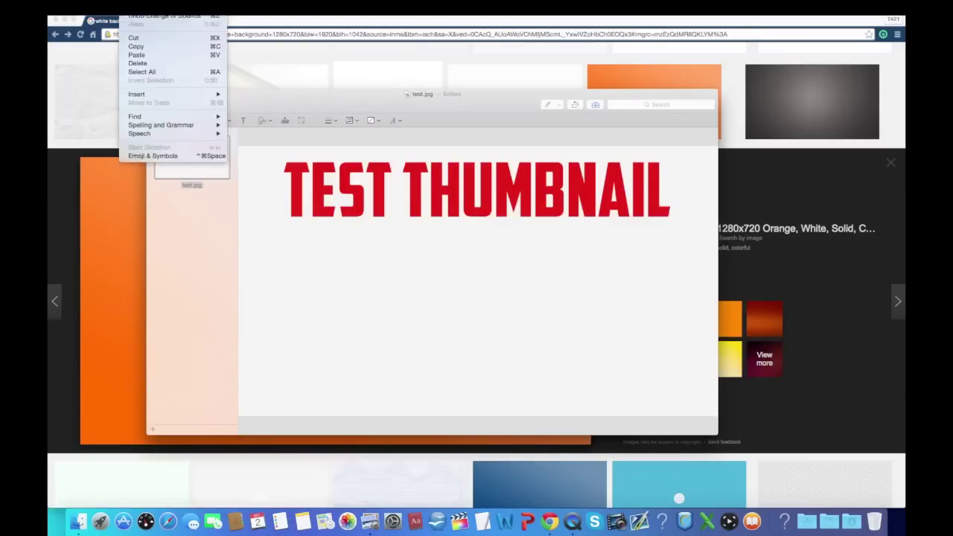
left_click(146, 57)
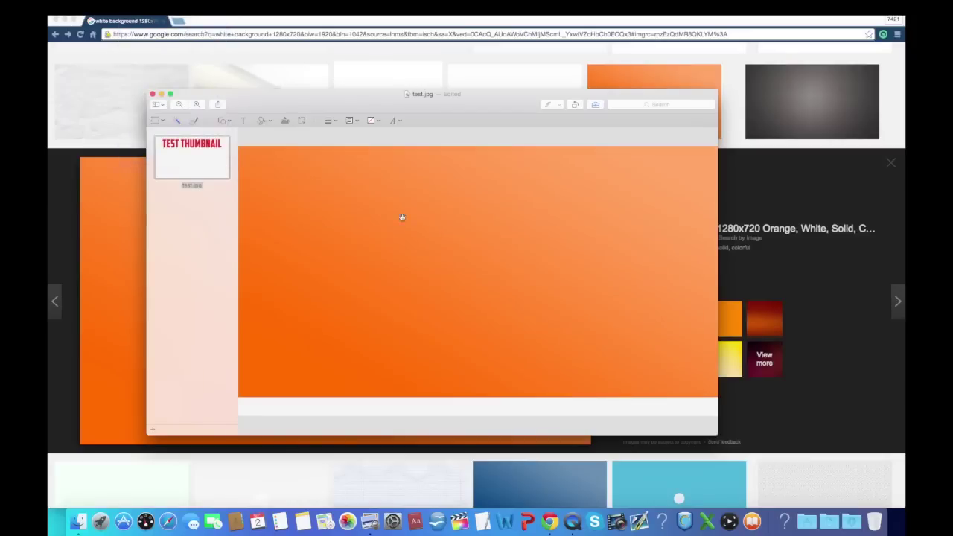
left_click_drag(317, 186, 439, 241)
left_click_drag(362, 183, 365, 269)
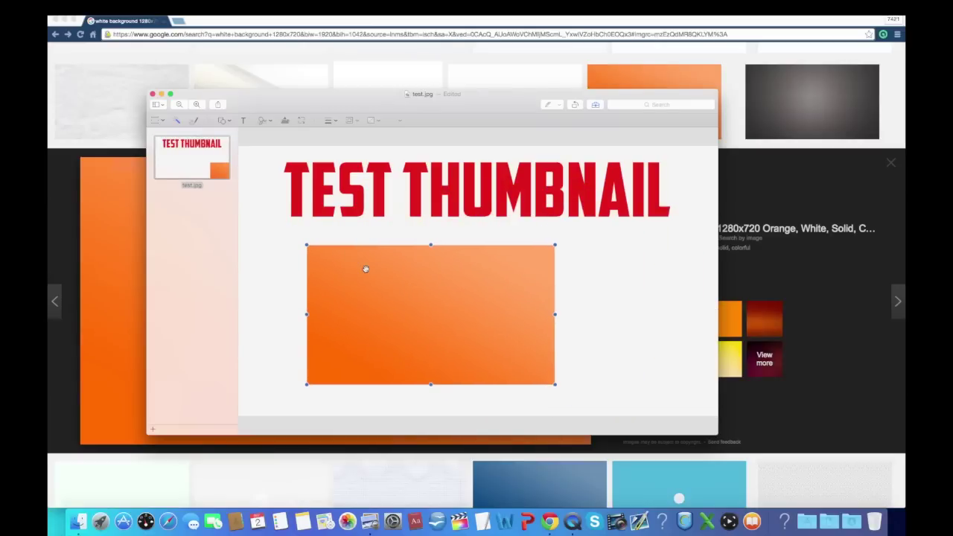